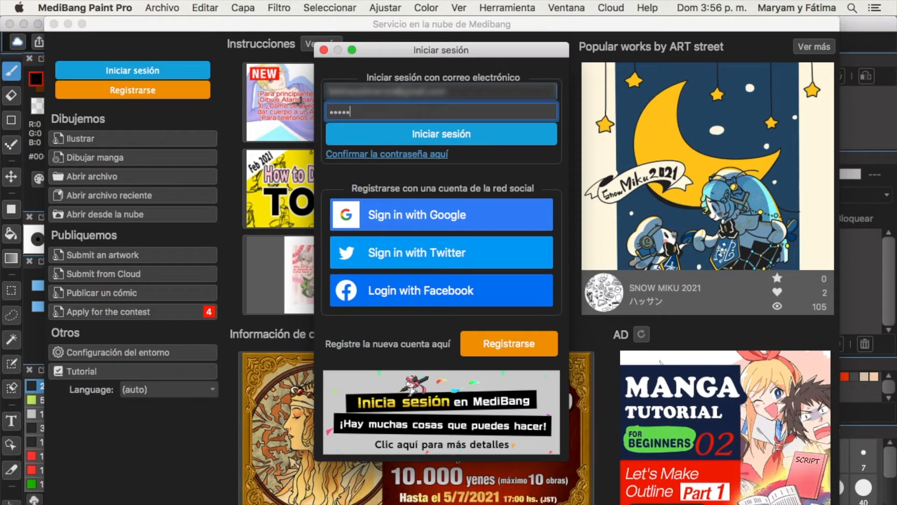
Step: Enter the account password and sign in to the Medibang cloud account
{"action": "key", "text": "Return"}
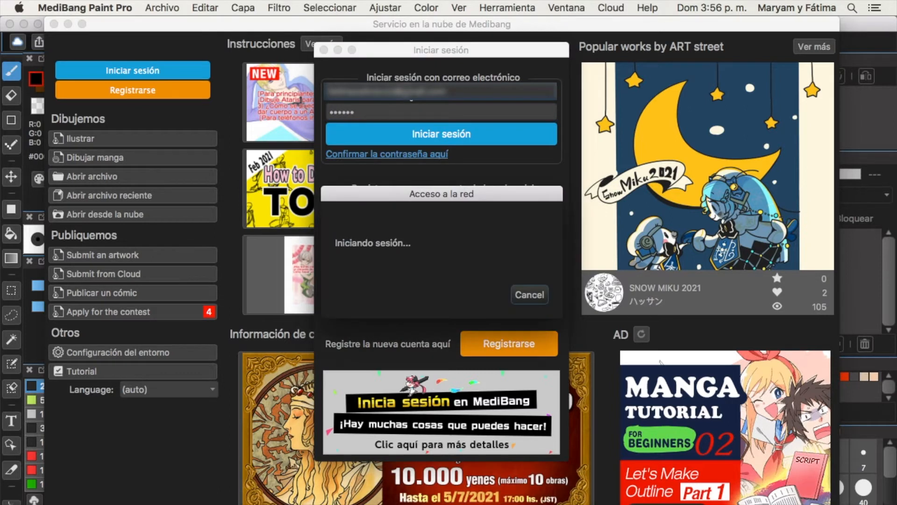
{"action": "key", "text": "Return"}
{"action": "type", "text": "***"}
{"action": "key", "text": "Return"}
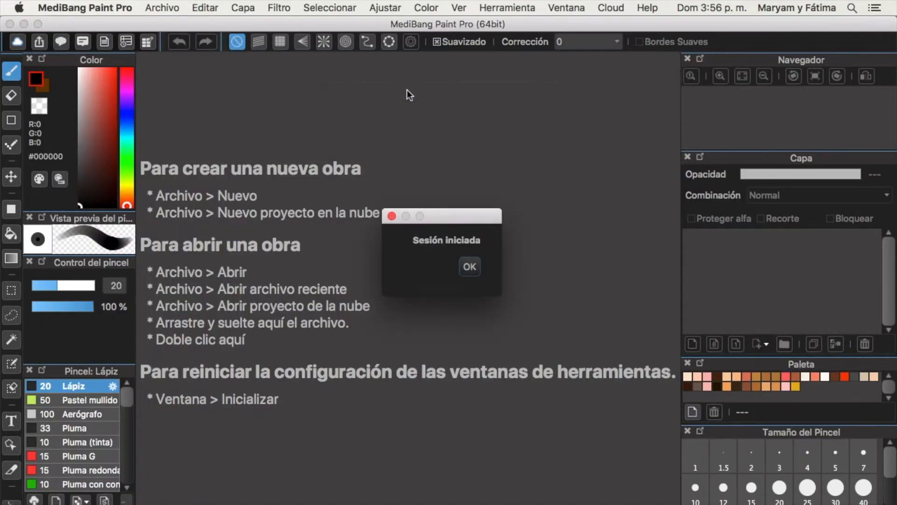
{"action": "key", "text": "Return"}
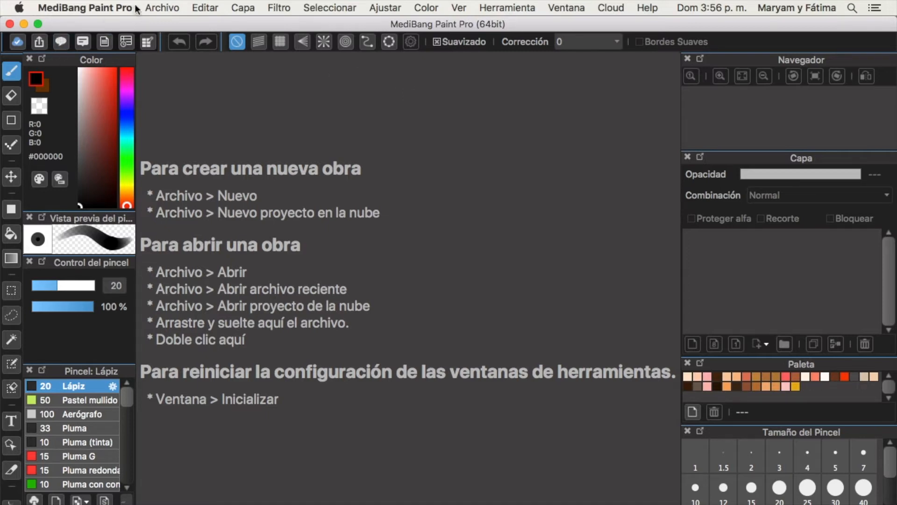
Step: Open the "Rojo" illustration dated 2020-12-05 from the cloud projects
{"action": "left_click", "coordinate": [164, 10]}
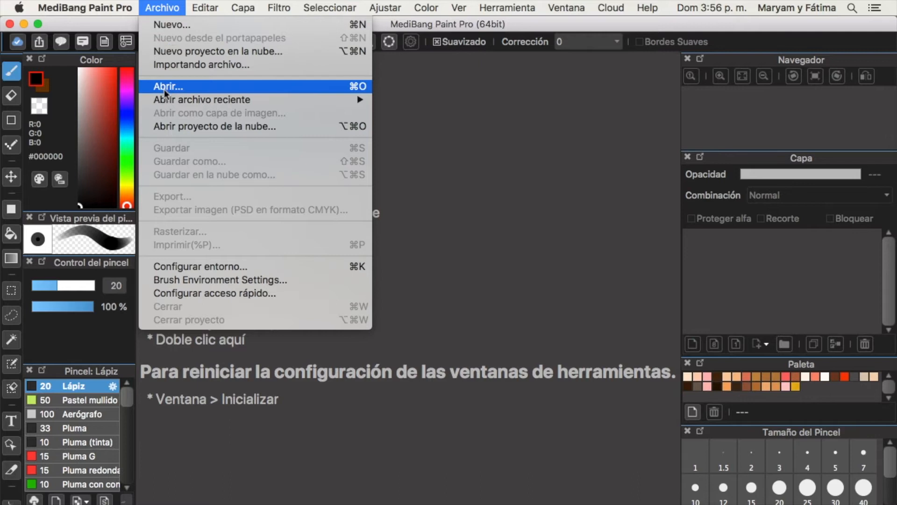
{"action": "left_click", "coordinate": [175, 130]}
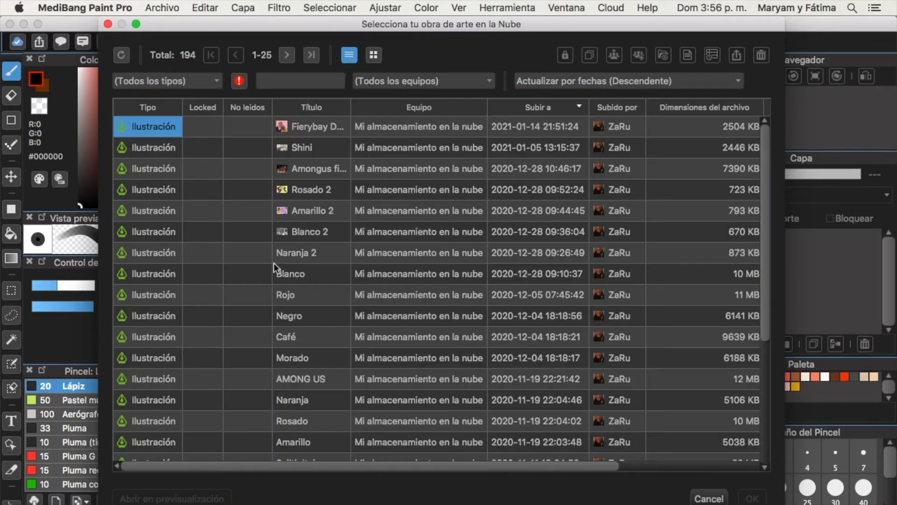
{"action": "scroll", "coordinate": [274, 263], "scroll_direction": "down", "scroll_amount": 1}
{"action": "left_click", "coordinate": [273, 264]}
{"action": "scroll", "coordinate": [274, 262], "scroll_direction": "down", "scroll_amount": 5}
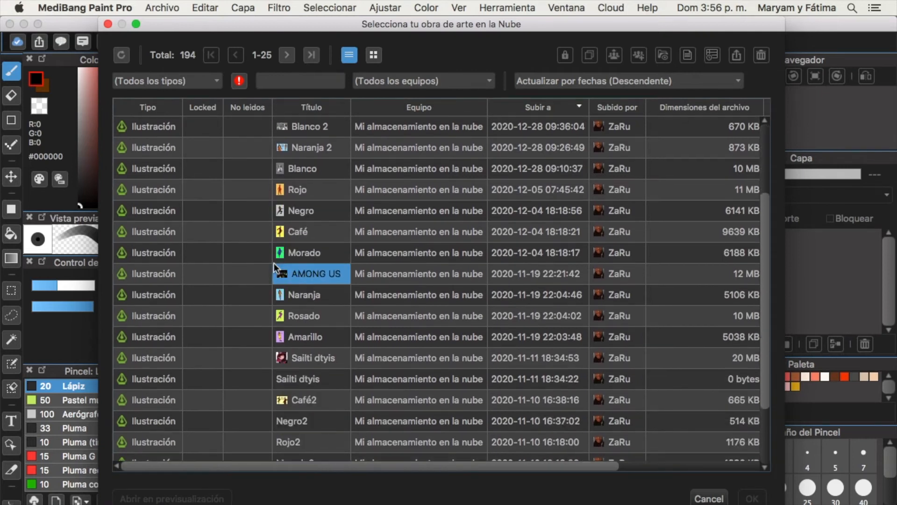
{"action": "scroll", "coordinate": [273, 262], "scroll_direction": "right", "scroll_amount": 3}
{"action": "scroll", "coordinate": [274, 262], "scroll_direction": "left", "scroll_amount": 3}
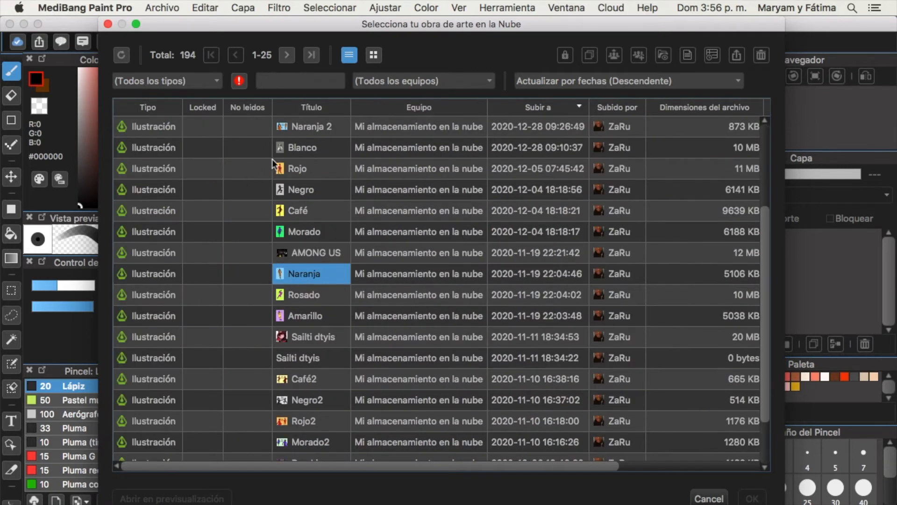
{"action": "left_click", "coordinate": [273, 168]}
{"action": "left_click", "coordinate": [752, 498]}
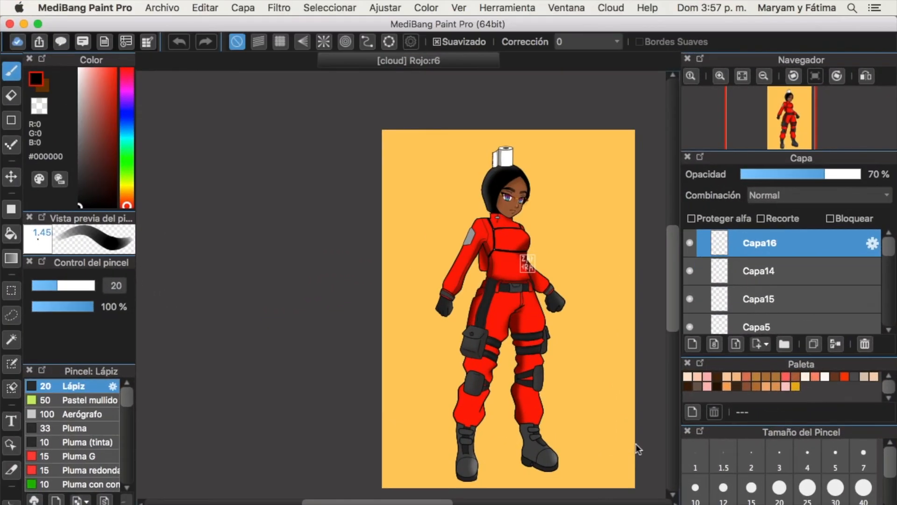
{"action": "scroll", "coordinate": [636, 444], "scroll_direction": "right", "scroll_amount": 5}
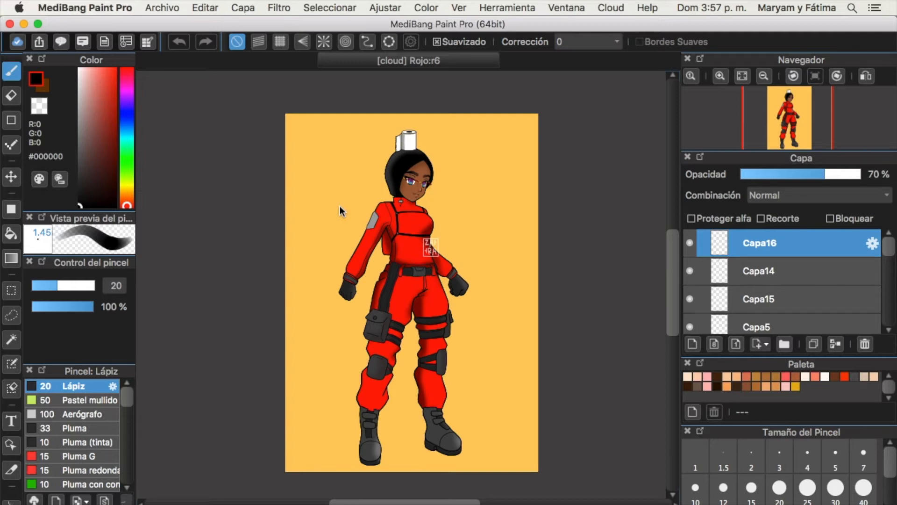
Step: Start a new standard image and try out the width-height swap and the measurement unit options
{"action": "key", "text": "super+n"}
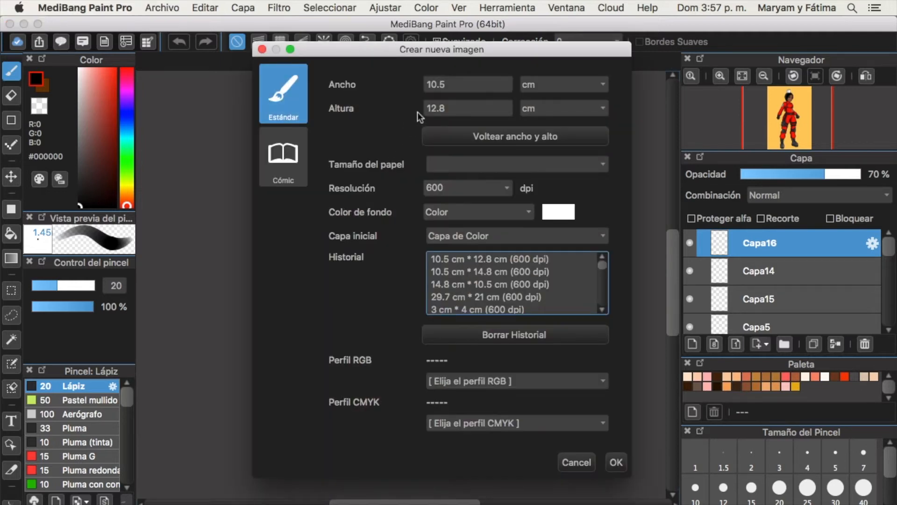
{"action": "left_click", "coordinate": [452, 136]}
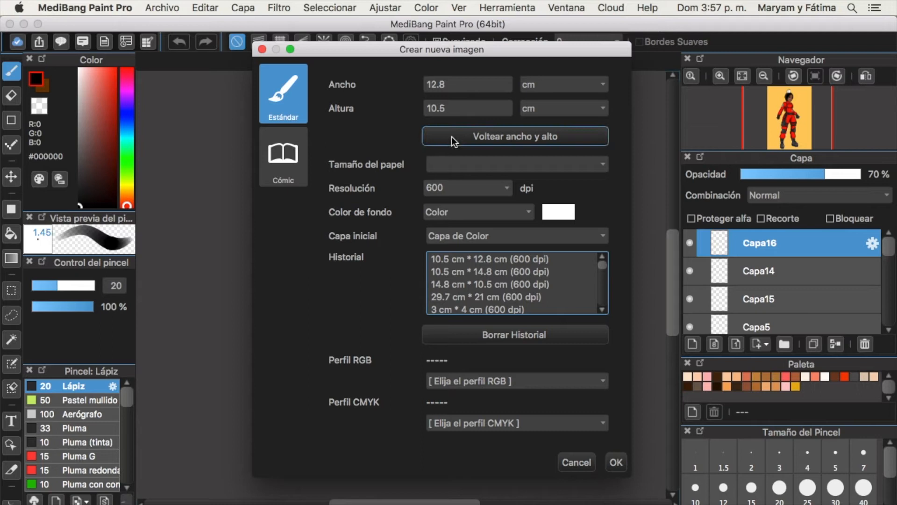
{"action": "left_click", "coordinate": [453, 136]}
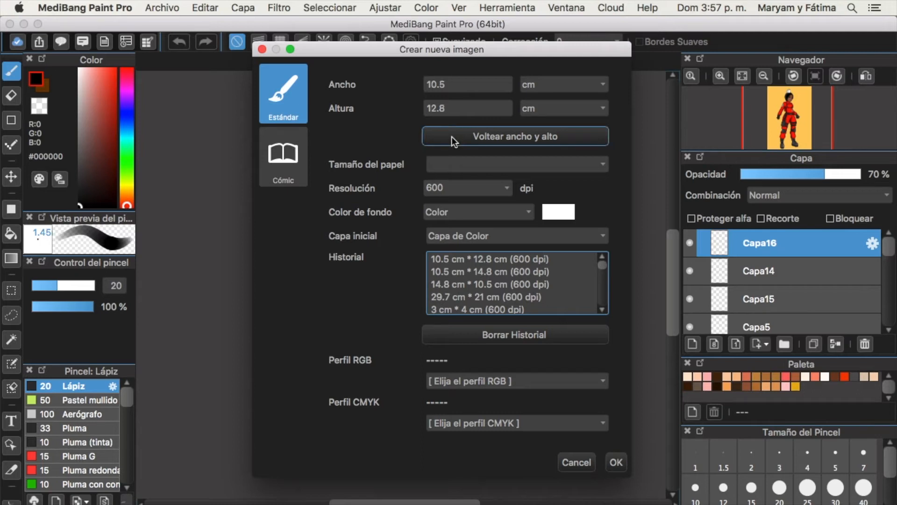
{"action": "left_click", "coordinate": [553, 89]}
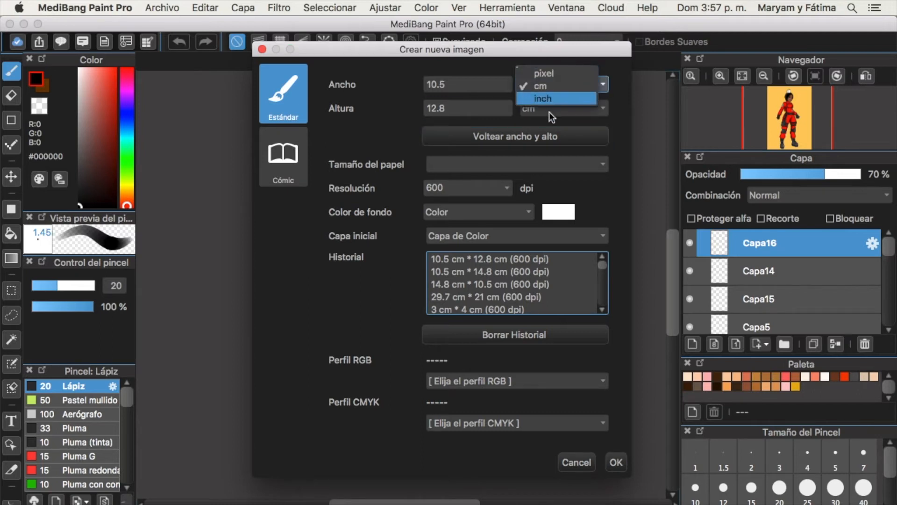
{"action": "left_click", "coordinate": [567, 114]}
{"action": "left_click", "coordinate": [567, 115]}
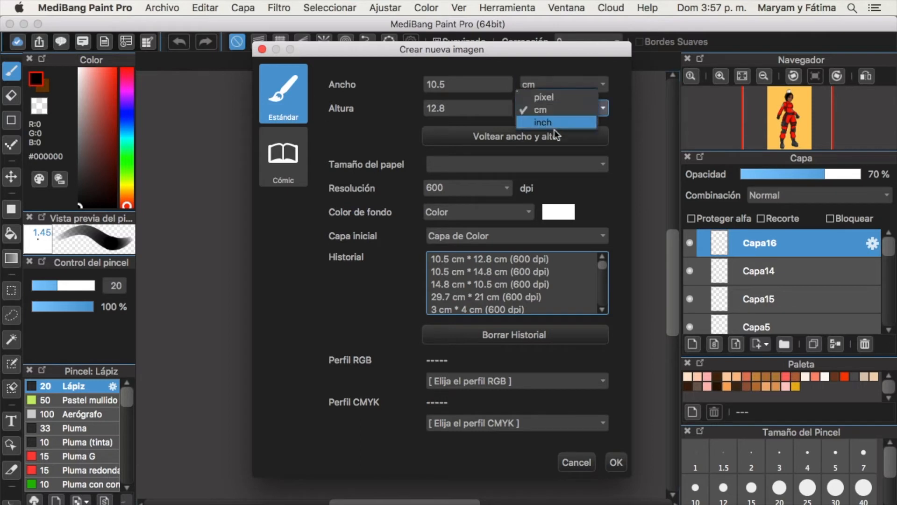
{"action": "left_click", "coordinate": [552, 154]}
Step: Set the new image's paper size to A4 (210 * 297 mm) and its resolution to 600 dpi
{"action": "left_click", "coordinate": [562, 165]}
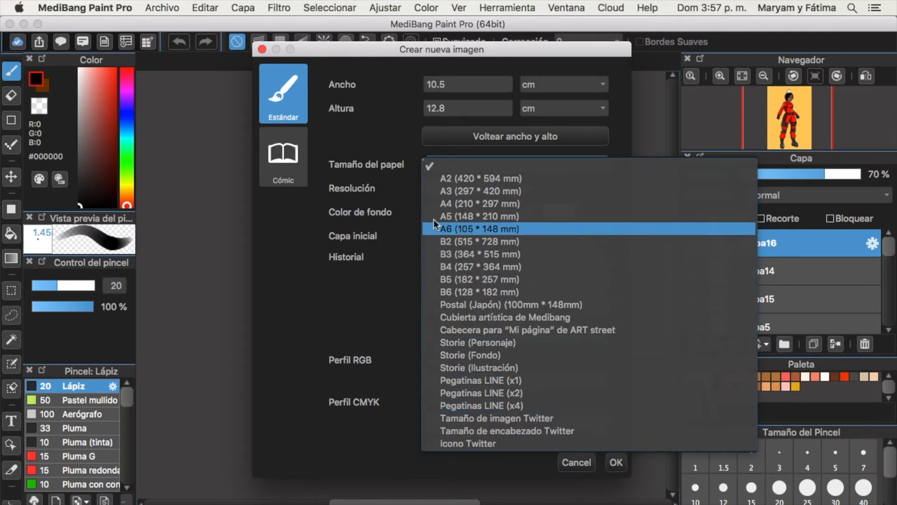
{"action": "left_click", "coordinate": [435, 198]}
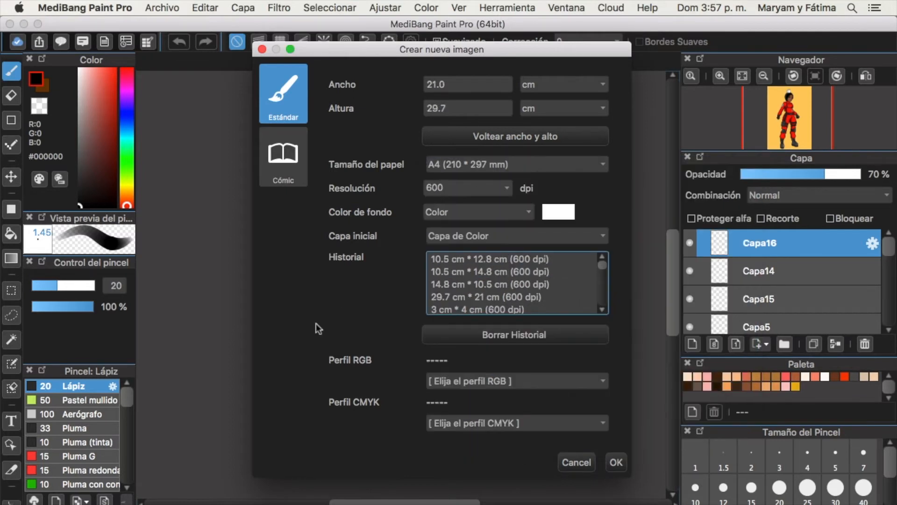
{"action": "left_click", "coordinate": [494, 187]}
{"action": "left_click", "coordinate": [510, 188]}
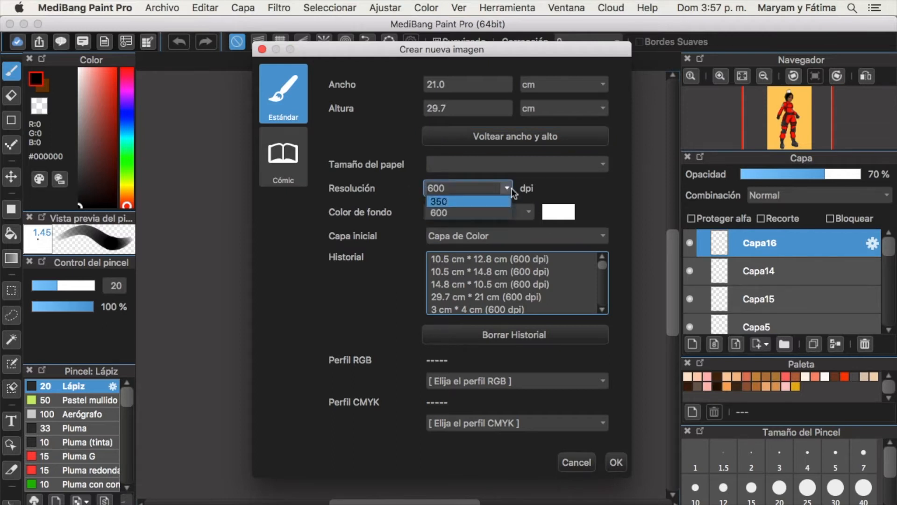
{"action": "left_click", "coordinate": [512, 188]}
{"action": "left_click", "coordinate": [439, 211]}
Step: Try a transparent background, set it back to Color in white, and create the new image
{"action": "left_click", "coordinate": [470, 214]}
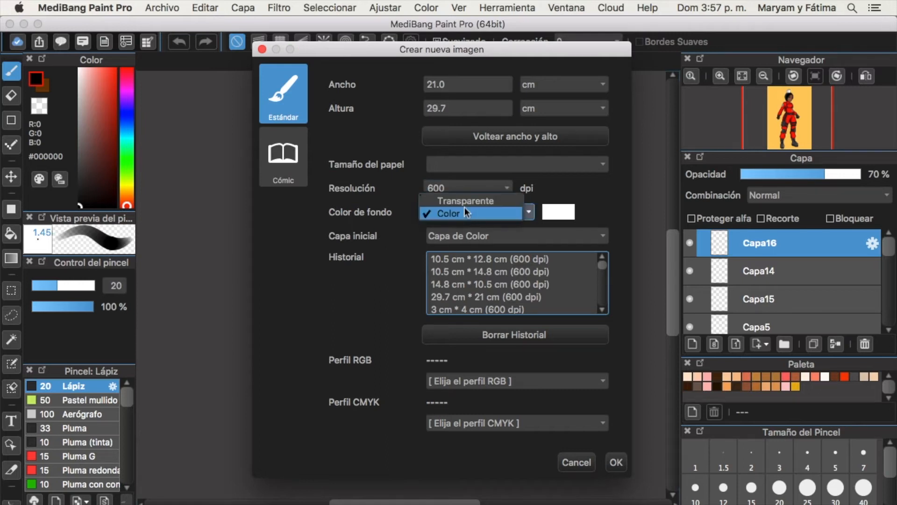
{"action": "left_click", "coordinate": [458, 200]}
{"action": "left_click", "coordinate": [530, 213]}
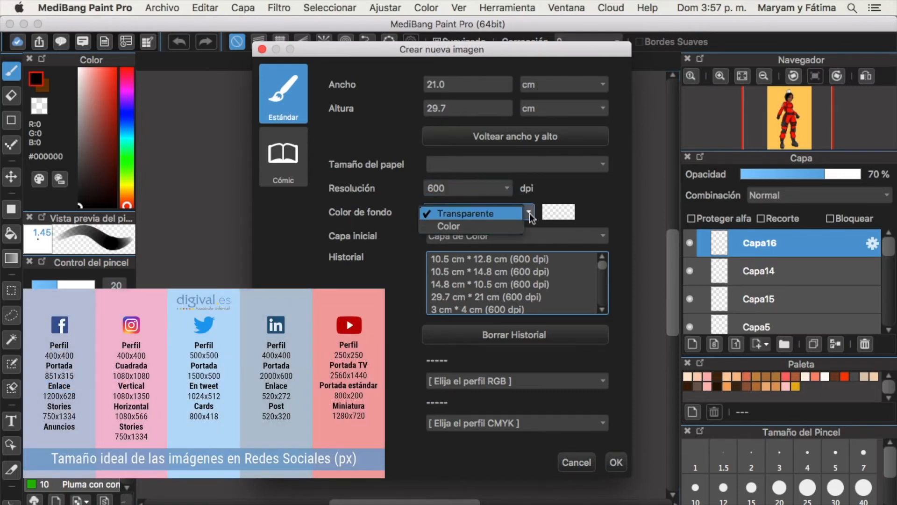
{"action": "left_click", "coordinate": [500, 224]}
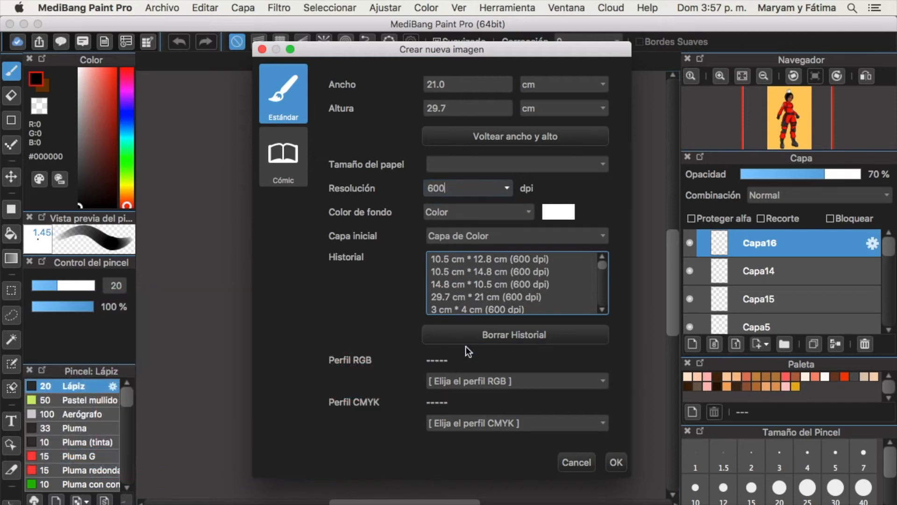
{"action": "left_click", "coordinate": [615, 459]}
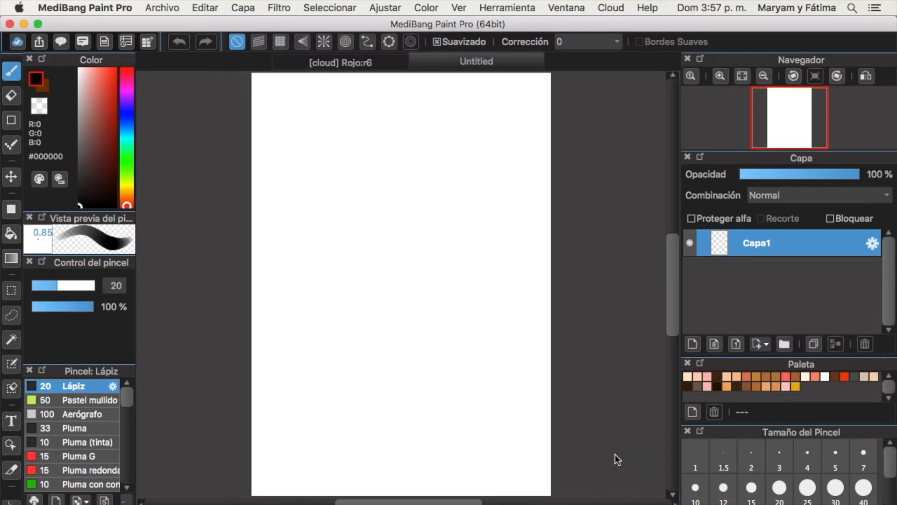
Step: Switch between the Rojo illustration and the untitled canvas, ending on the untitled canvas
{"action": "left_click", "coordinate": [311, 63]}
{"action": "left_click", "coordinate": [465, 64]}
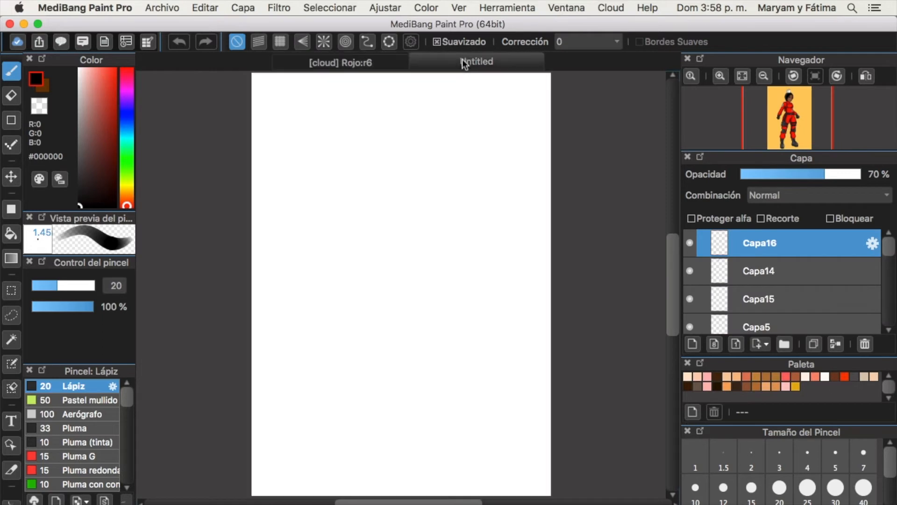
{"action": "left_click", "coordinate": [372, 63]}
{"action": "left_click", "coordinate": [470, 66]}
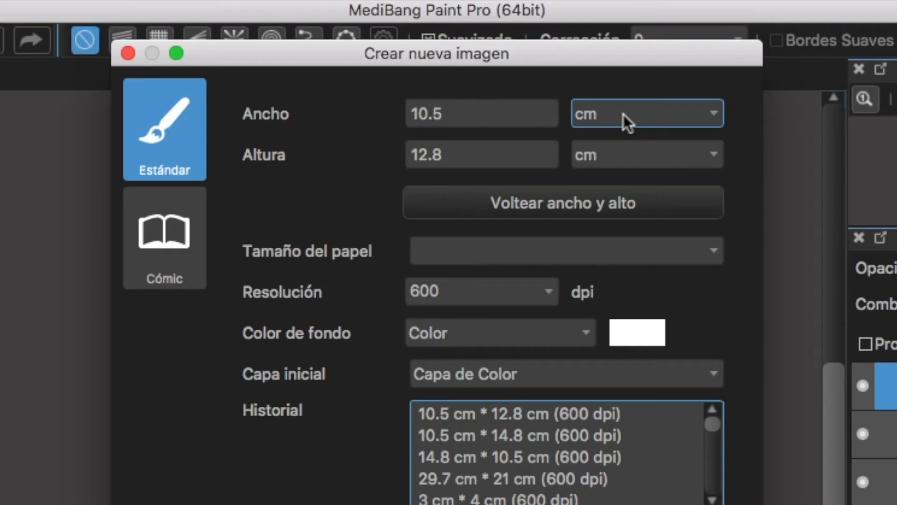
Step: Review the pixel, cm and inch options for width and height in the new image settings
{"action": "left_click", "coordinate": [550, 86]}
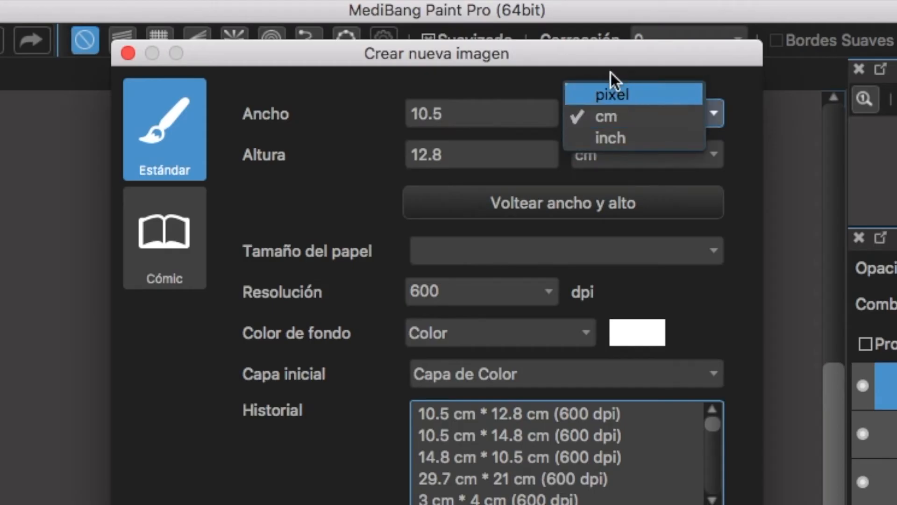
{"action": "left_click", "coordinate": [651, 166]}
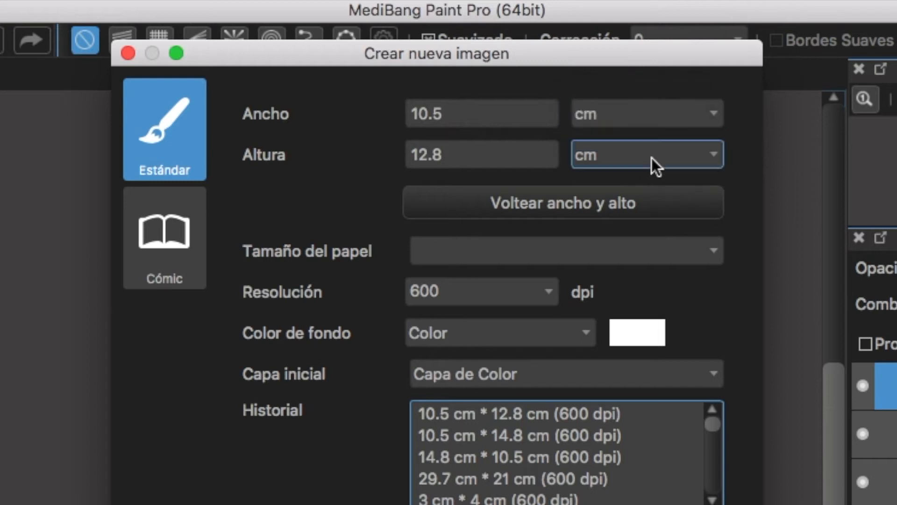
{"action": "left_click", "coordinate": [651, 158]}
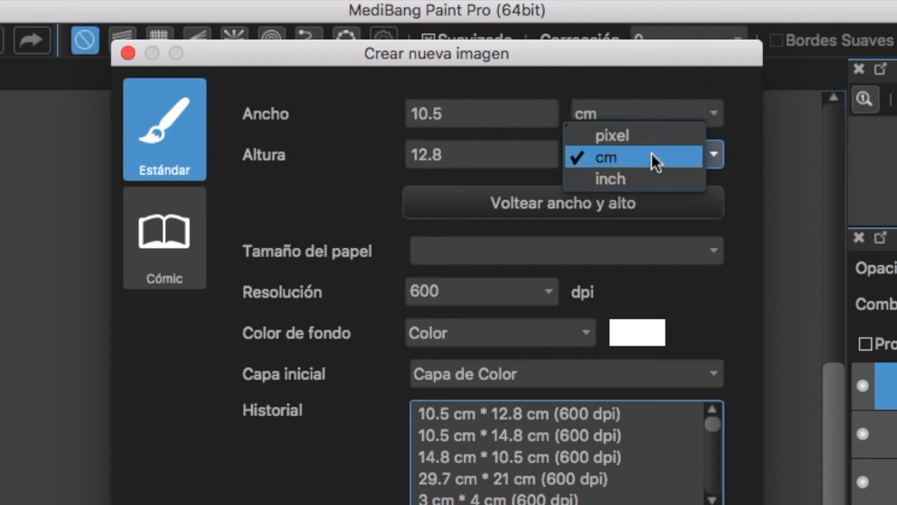
{"action": "left_click", "coordinate": [627, 232]}
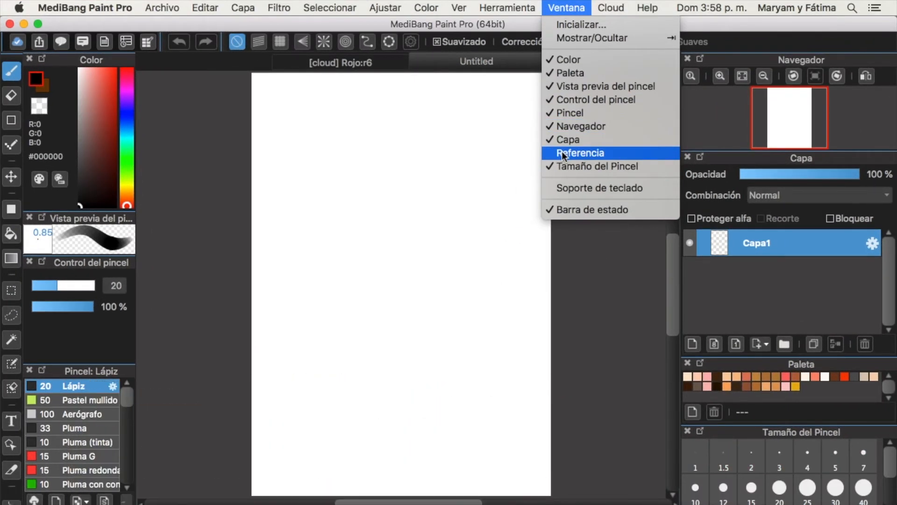
Step: Show the Reference window, dock it between the layer and palette panels, and make it taller
{"action": "left_click", "coordinate": [561, 152]}
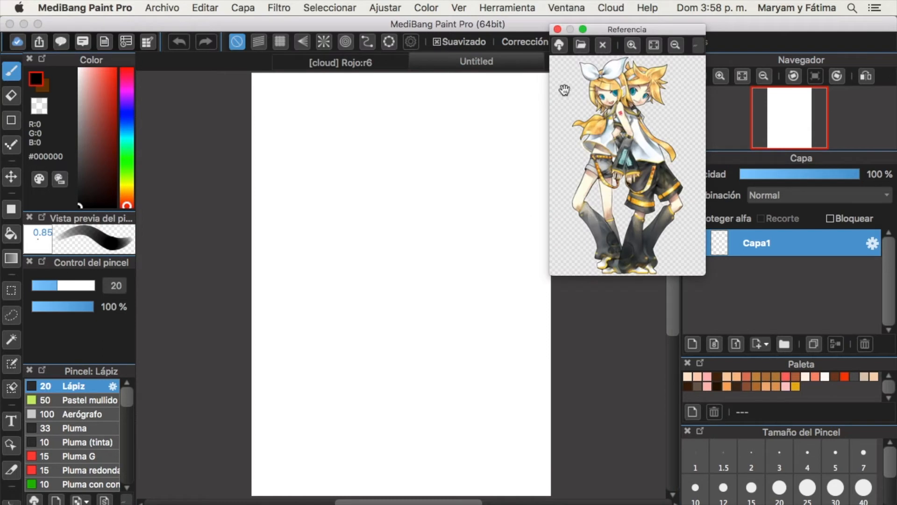
{"action": "left_click_drag", "start_coordinate": [606, 28], "coordinate": [736, 327]}
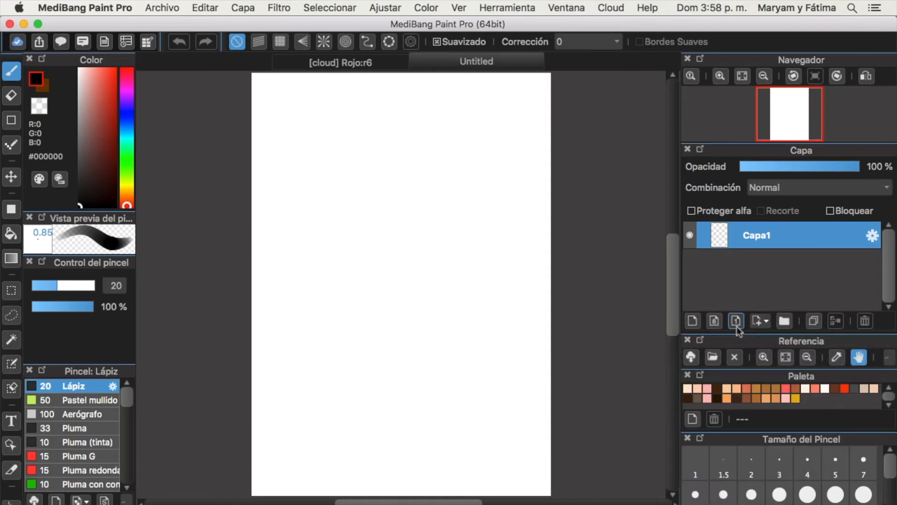
{"action": "left_click_drag", "start_coordinate": [743, 334], "coordinate": [741, 275]}
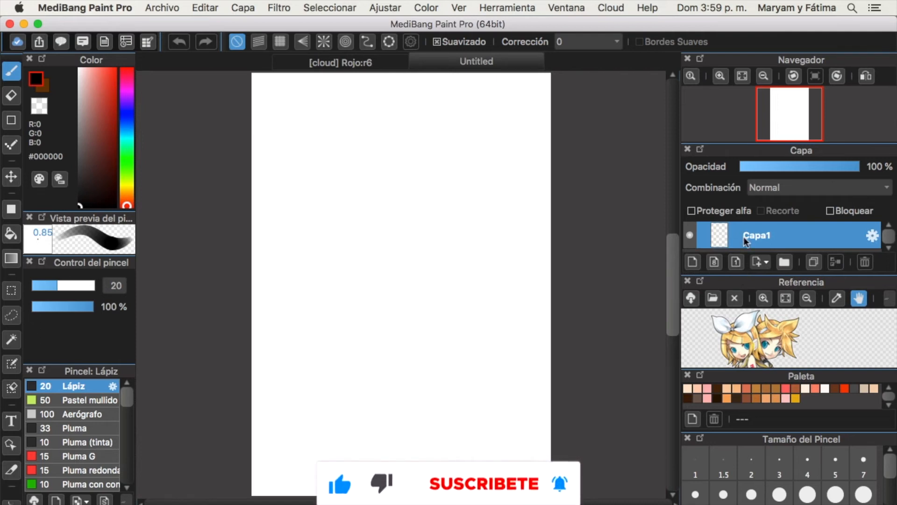
Step: Undock the Reference window, place it over the right side of the canvas, and enlarge it to fit the whole picture
{"action": "left_click_drag", "start_coordinate": [722, 279], "coordinate": [526, 191]}
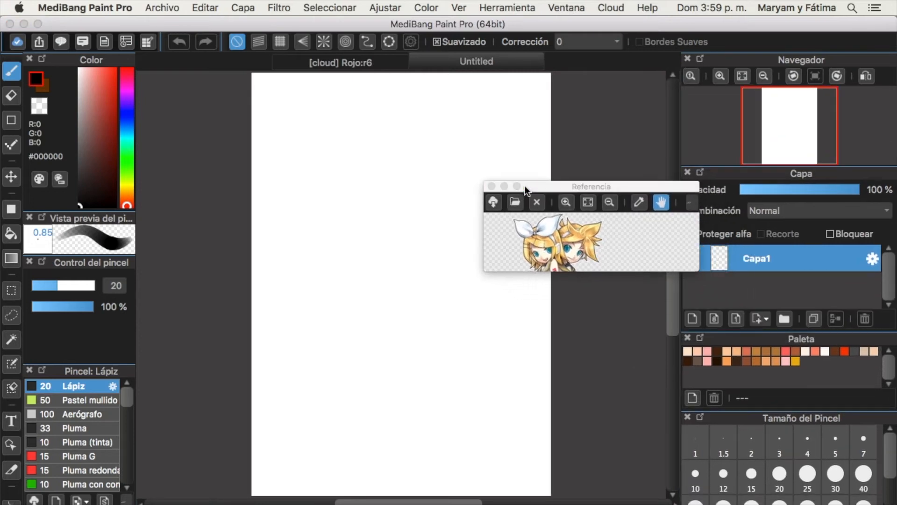
{"action": "left_click_drag", "start_coordinate": [582, 186], "coordinate": [517, 154]}
{"action": "left_click_drag", "start_coordinate": [531, 239], "coordinate": [542, 370]}
{"action": "left_click_drag", "start_coordinate": [638, 249], "coordinate": [590, 250]}
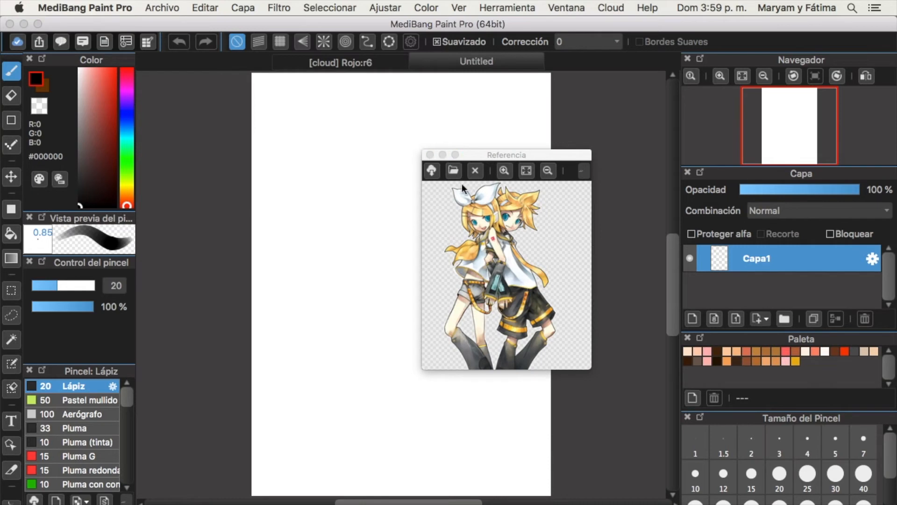
{"action": "left_click_drag", "start_coordinate": [592, 226], "coordinate": [597, 234]}
{"action": "left_click_drag", "start_coordinate": [597, 369], "coordinate": [630, 444]}
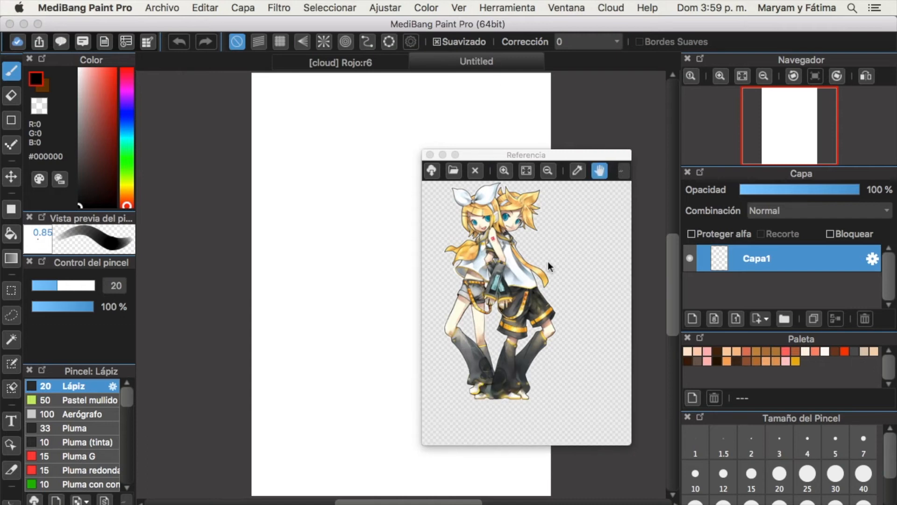
Step: Fit the reference picture to its window and sample the light orange color #FDDA93 from it
{"action": "left_click", "coordinate": [530, 172]}
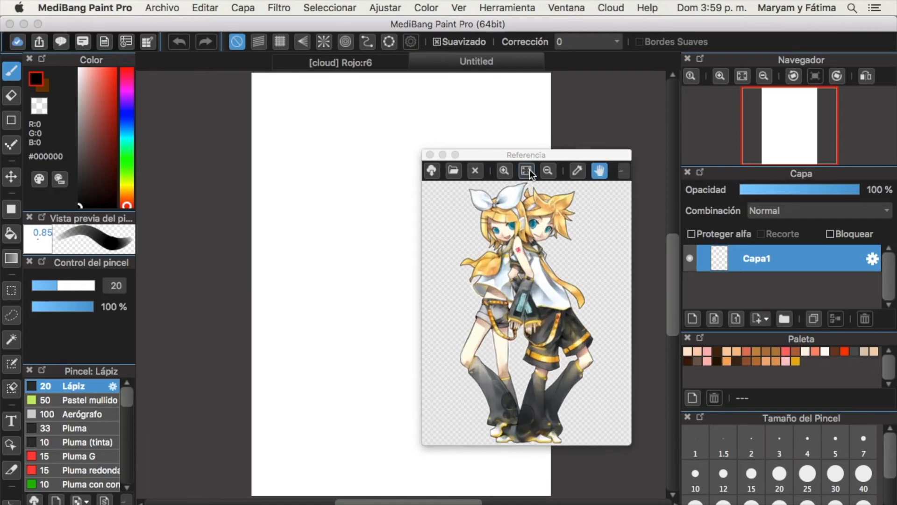
{"action": "left_click", "coordinate": [559, 208]}
{"action": "scroll", "coordinate": [559, 207], "scroll_direction": "up", "scroll_amount": 4}
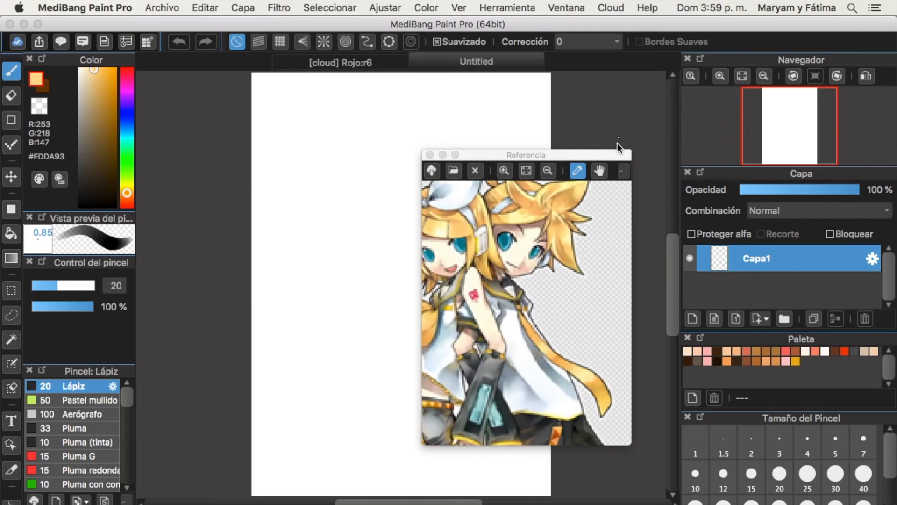
Step: Pan the picture inside the Reference window with the Hand tool, and return to its eyedropper
{"action": "left_click", "coordinate": [596, 172]}
{"action": "left_click_drag", "start_coordinate": [466, 318], "coordinate": [530, 346]}
{"action": "left_click", "coordinate": [577, 170]}
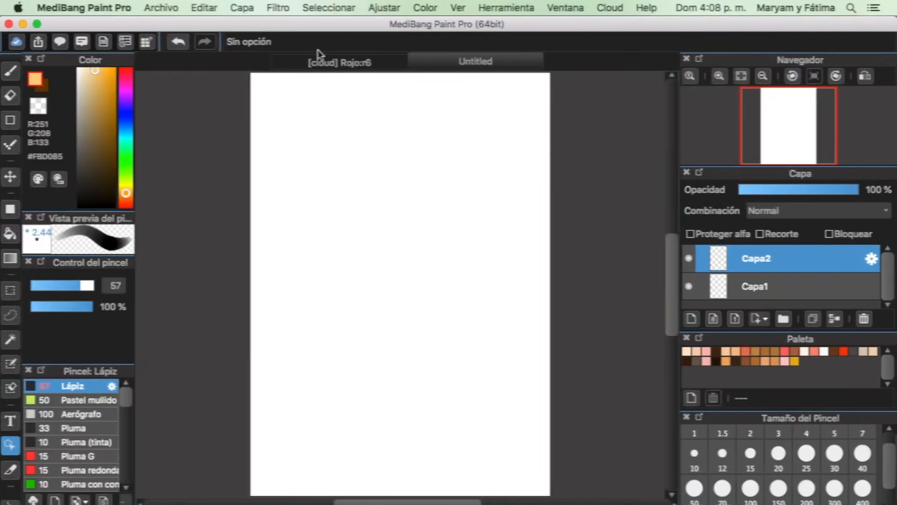
Step: Sample the red #FC0107 from the character's suit in the Rojo cloud artwork and add it to the palette as a named color
{"action": "left_click", "coordinate": [327, 56]}
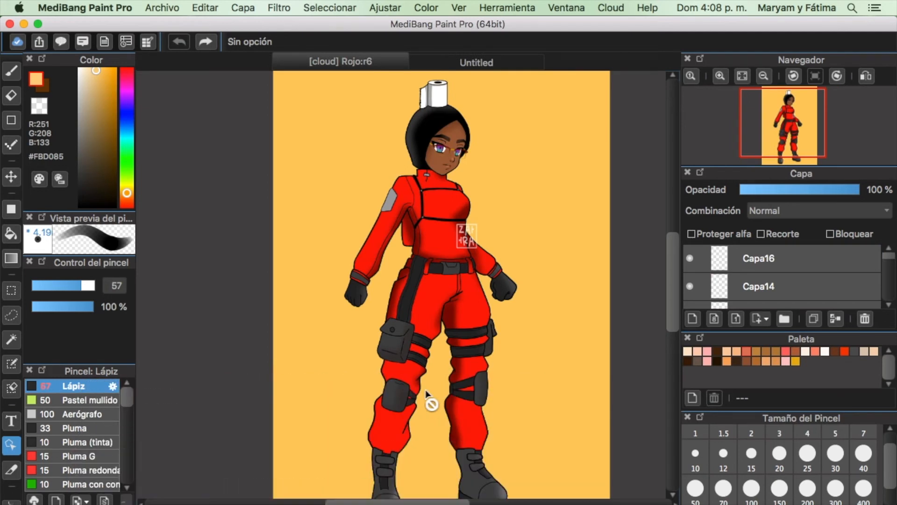
{"action": "key", "text": "i"}
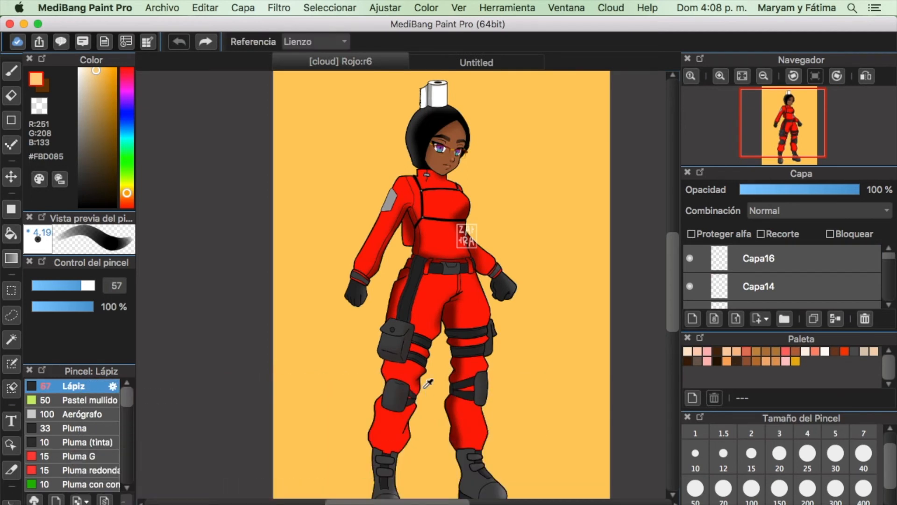
{"action": "left_click", "coordinate": [438, 287]}
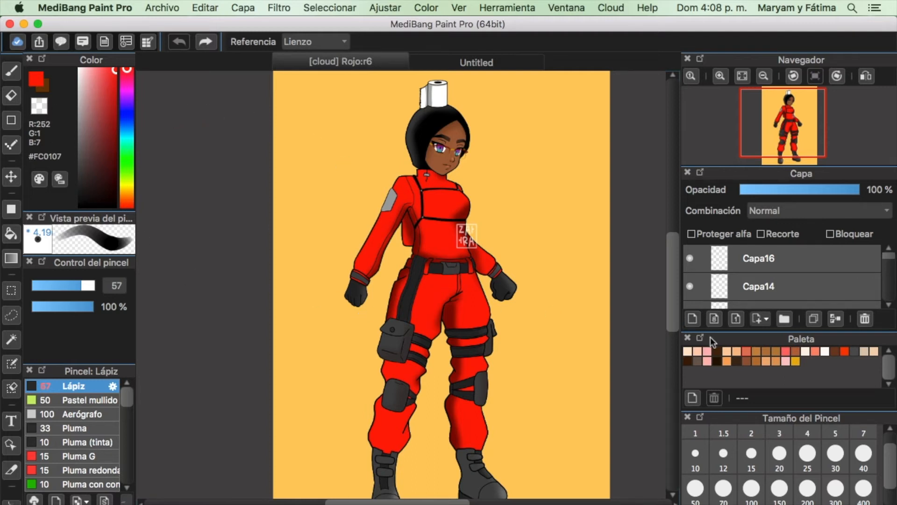
{"action": "left_click", "coordinate": [690, 398]}
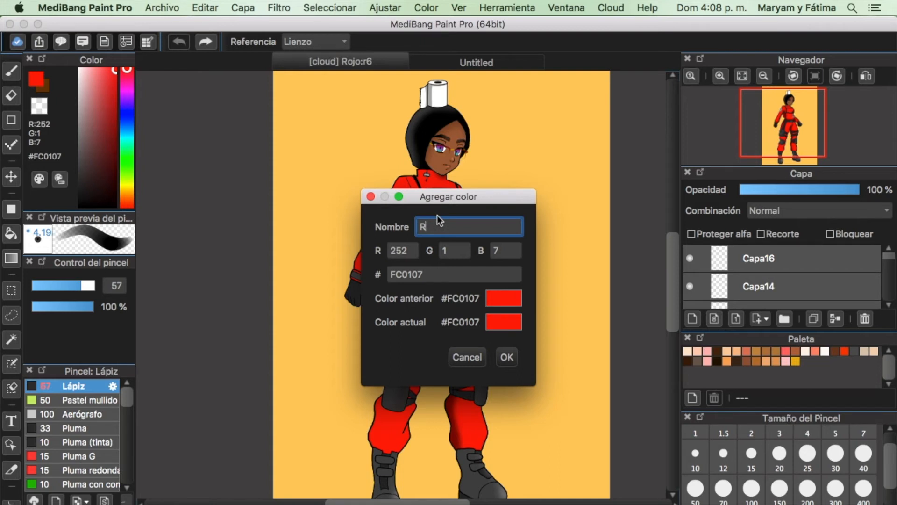
{"action": "left_click", "coordinate": [507, 357]}
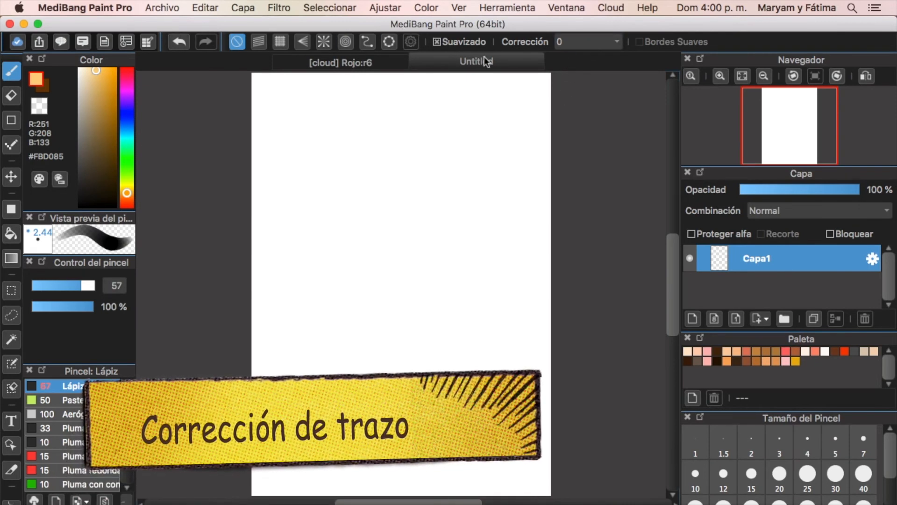
Step: Keep stroke Correction at 0 and draw two slanted orange test strokes on the left half of the untitled canvas
{"action": "left_click", "coordinate": [604, 44]}
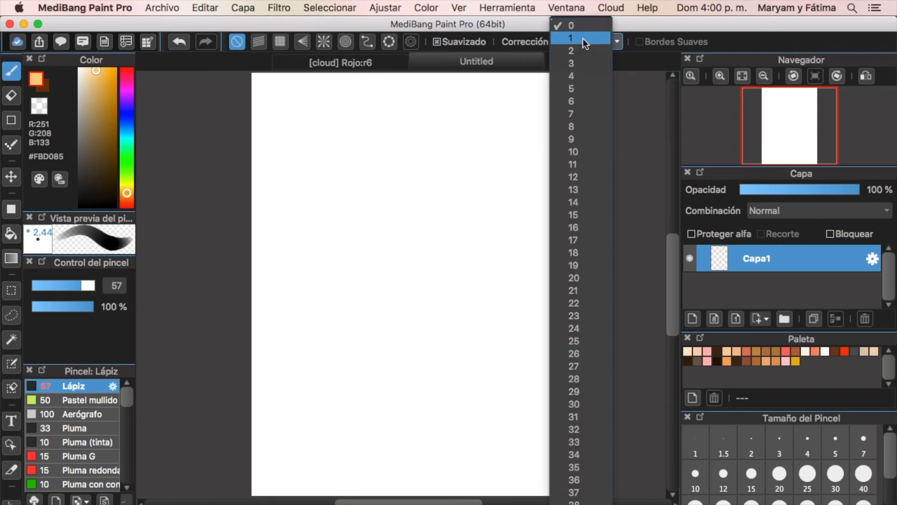
{"action": "left_click", "coordinate": [573, 26]}
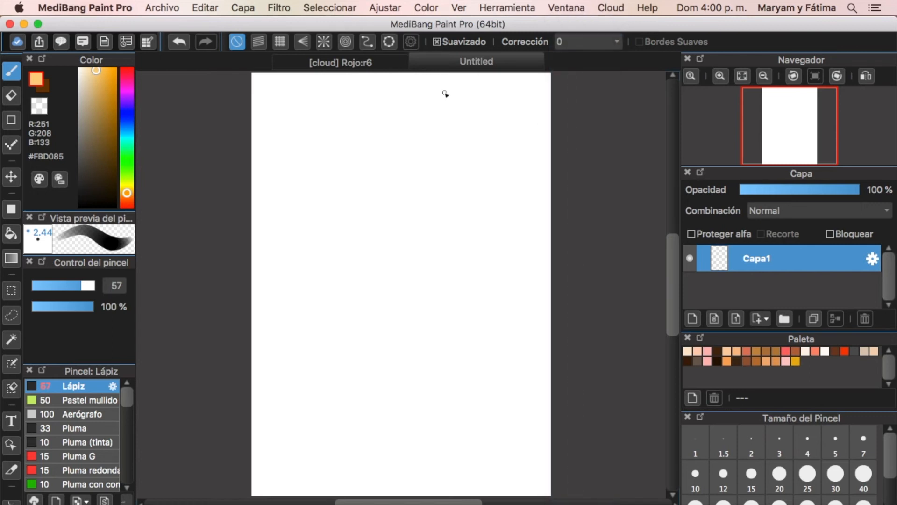
{"action": "left_click_drag", "start_coordinate": [324, 161], "coordinate": [351, 299]}
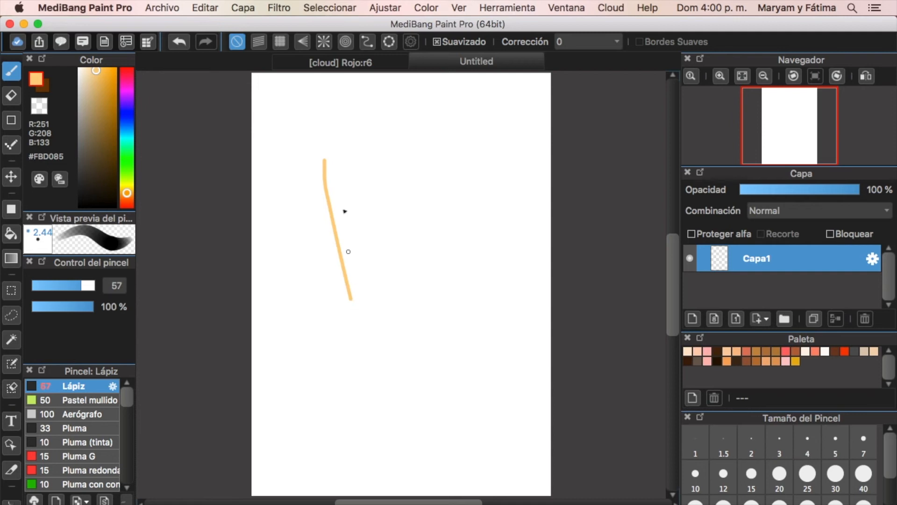
{"action": "left_click_drag", "start_coordinate": [336, 131], "coordinate": [403, 360]}
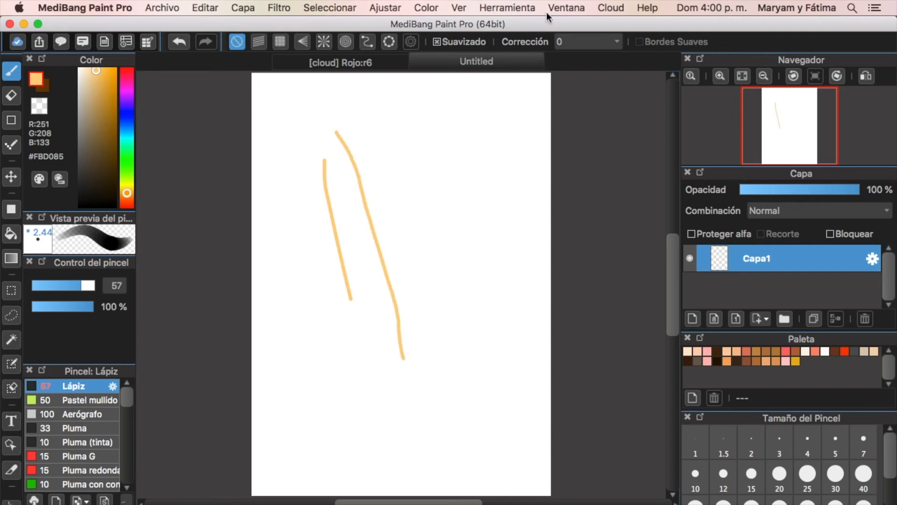
Step: Set stroke Correction to 10 and draw three slanted test strokes on the canvas's right half, undoing a long curved one in between
{"action": "left_click", "coordinate": [619, 40]}
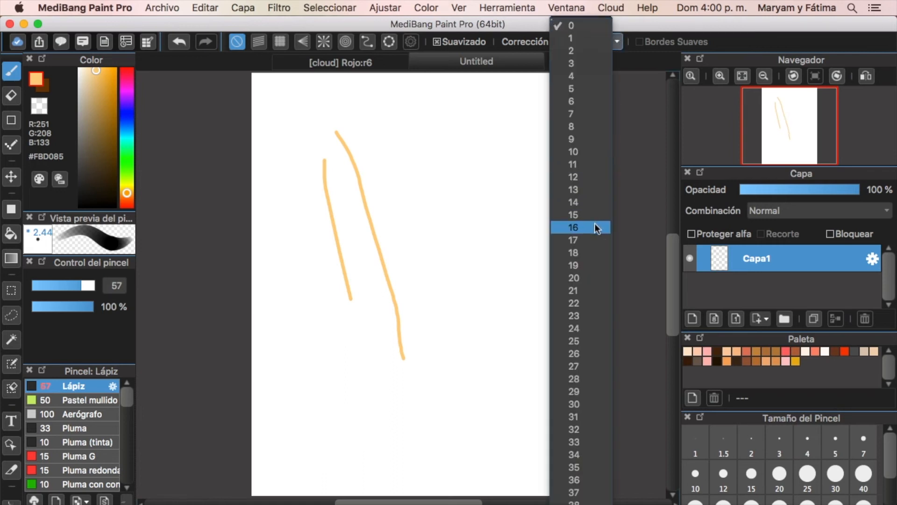
{"action": "left_click", "coordinate": [579, 153]}
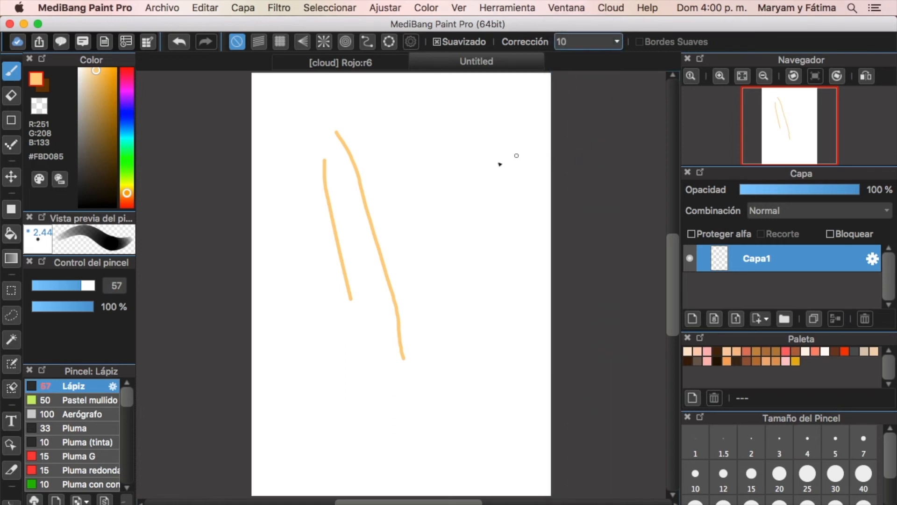
{"action": "left_click_drag", "start_coordinate": [401, 123], "coordinate": [473, 373]}
{"action": "left_click", "coordinate": [463, 122]}
{"action": "left_click_drag", "start_coordinate": [465, 145], "coordinate": [446, 495]}
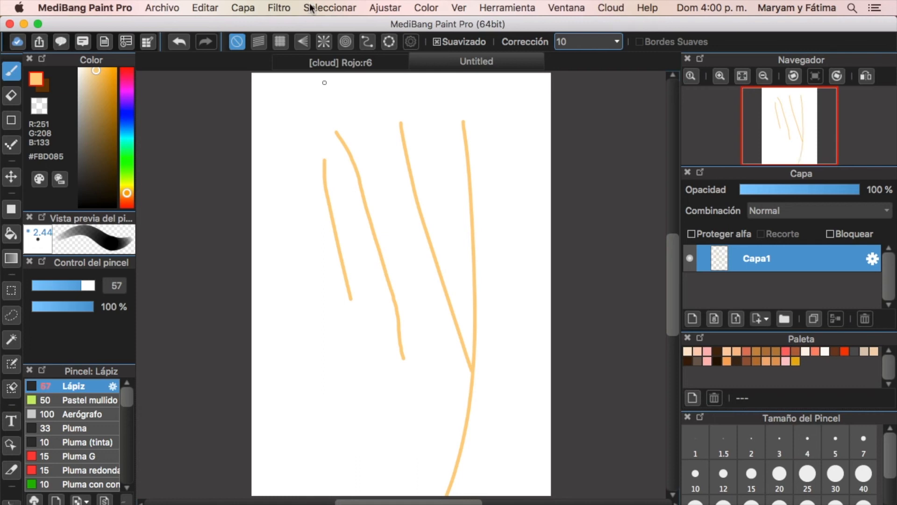
{"action": "key", "text": "super+z"}
{"action": "left_click_drag", "start_coordinate": [435, 140], "coordinate": [466, 268]}
{"action": "left_click_drag", "start_coordinate": [463, 173], "coordinate": [506, 314]}
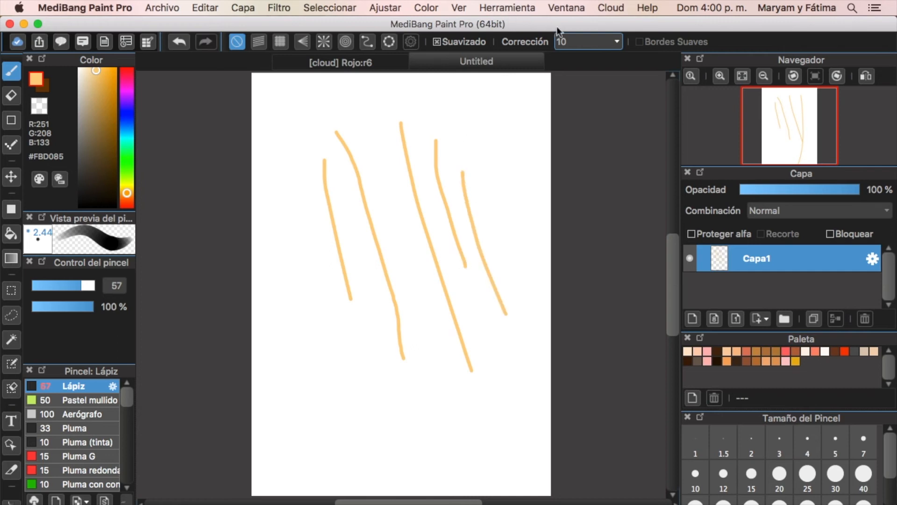
Step: Set stroke Correction back to 0 and draw two short slanted strokes near the canvas's right edge for comparison
{"action": "left_click", "coordinate": [577, 43]}
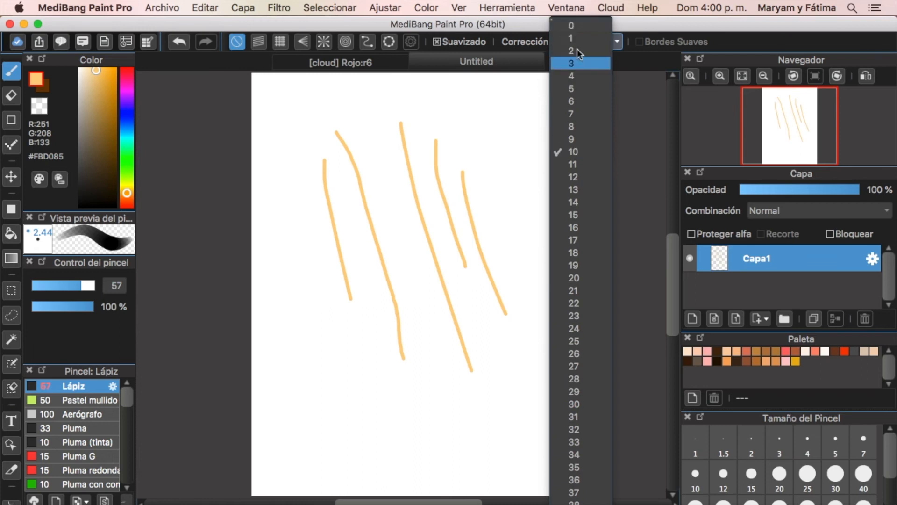
{"action": "left_click", "coordinate": [569, 24]}
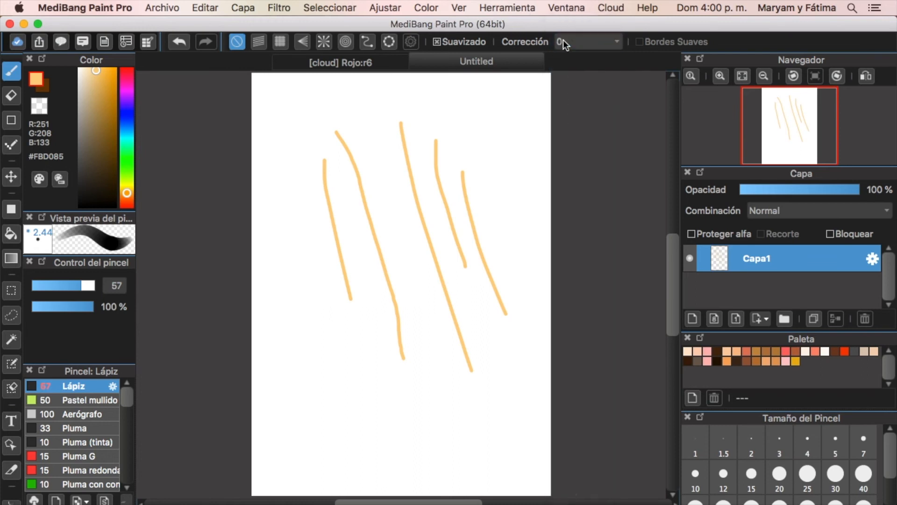
{"action": "left_click_drag", "start_coordinate": [477, 180], "coordinate": [519, 277]}
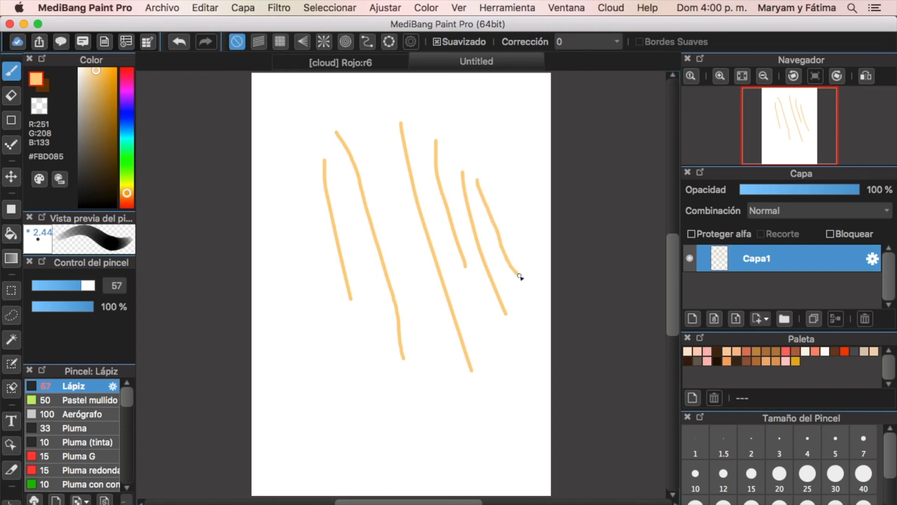
{"action": "left_click_drag", "start_coordinate": [497, 157], "coordinate": [518, 247]}
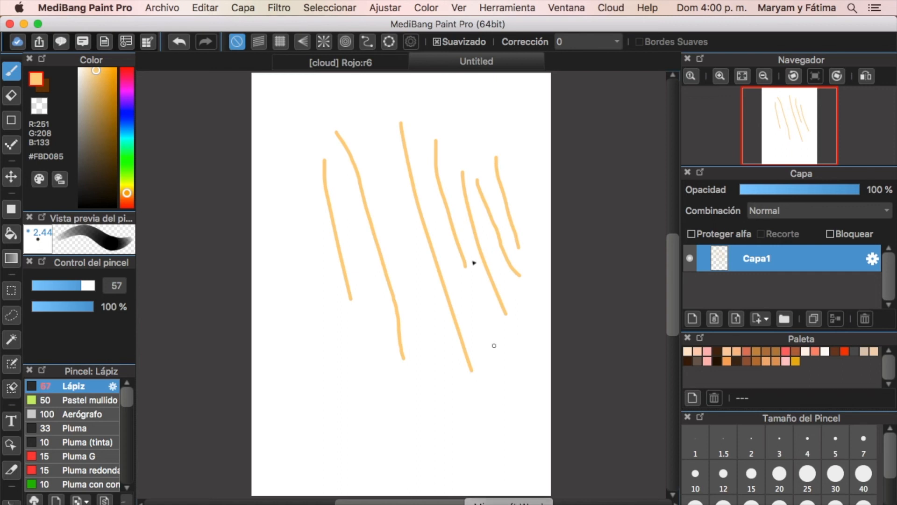
Step: Undo all the test strokes to leave the untitled canvas blank
{"action": "key", "text": "super+z"}
{"action": "key", "text": "super+z"}
{"action": "key", "text": "super+z"}
{"action": "key", "text": "super+z"}
{"action": "key", "text": "super+z"}
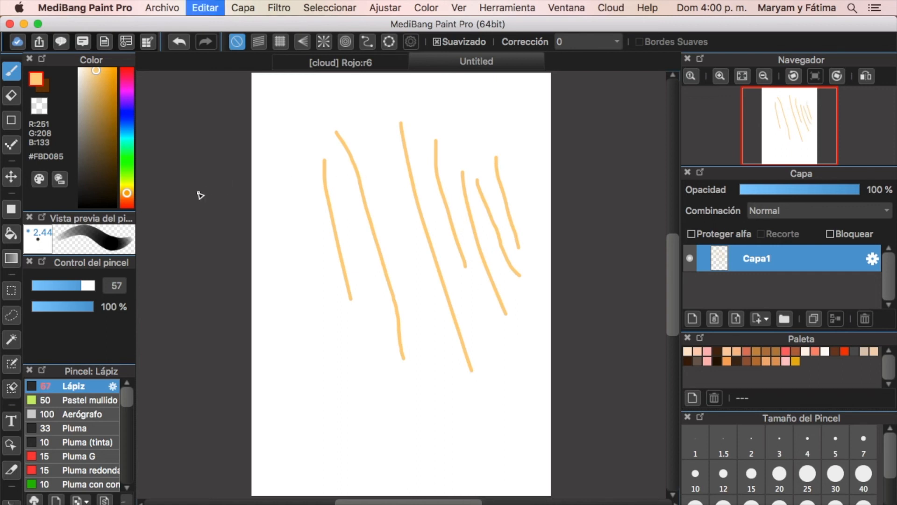
{"action": "key", "text": "super+z"}
{"action": "key", "text": "super+z"}
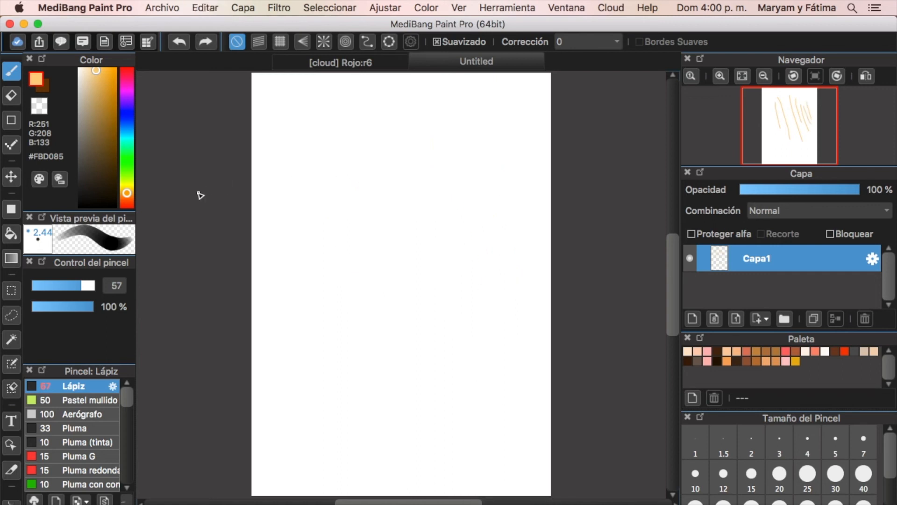